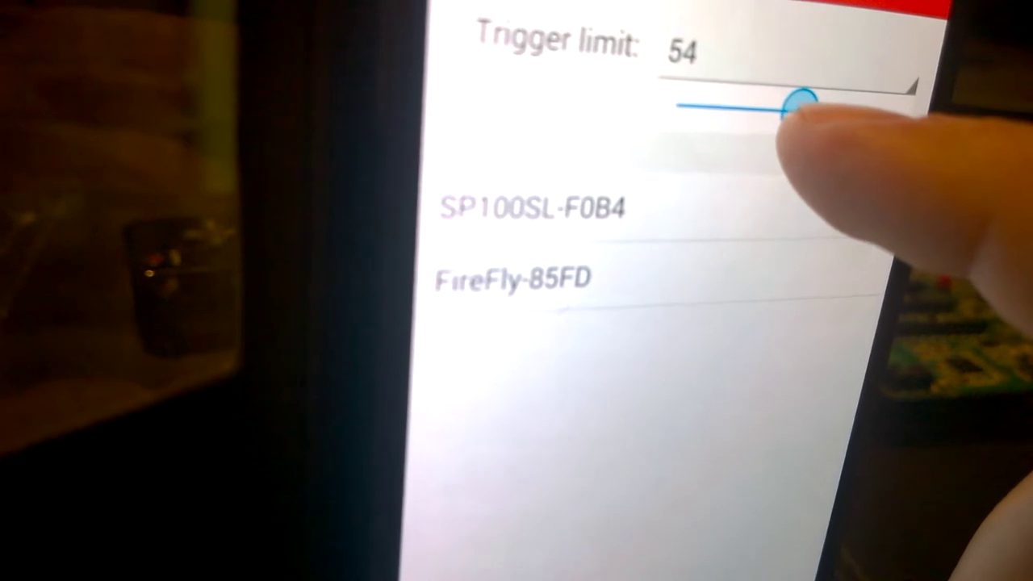
# - Drag the SafePace Enforcer trigger limit slider down to 54
pyautogui.moveTo(799, 104); pyautogui.dragTo(787, 103)
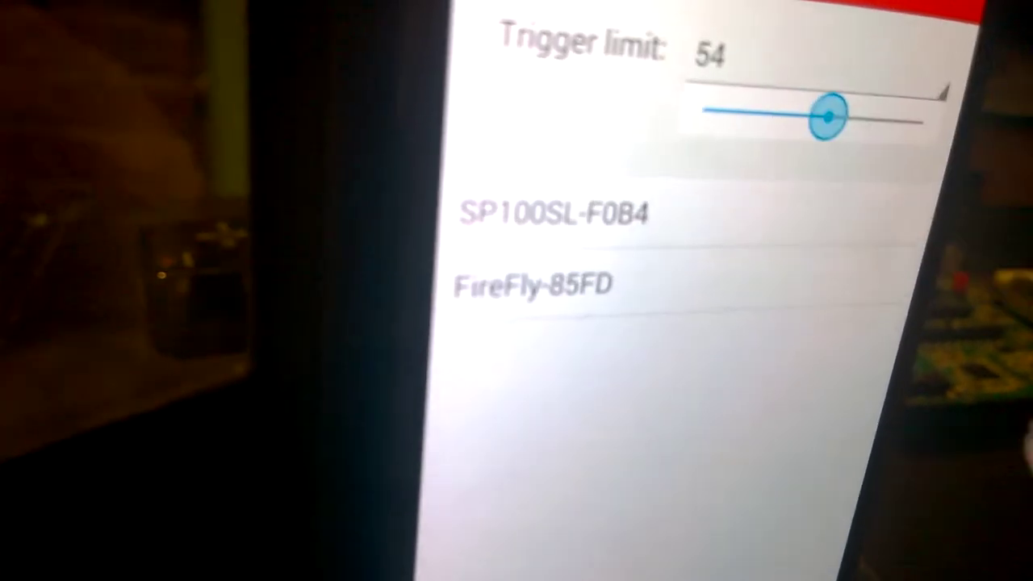